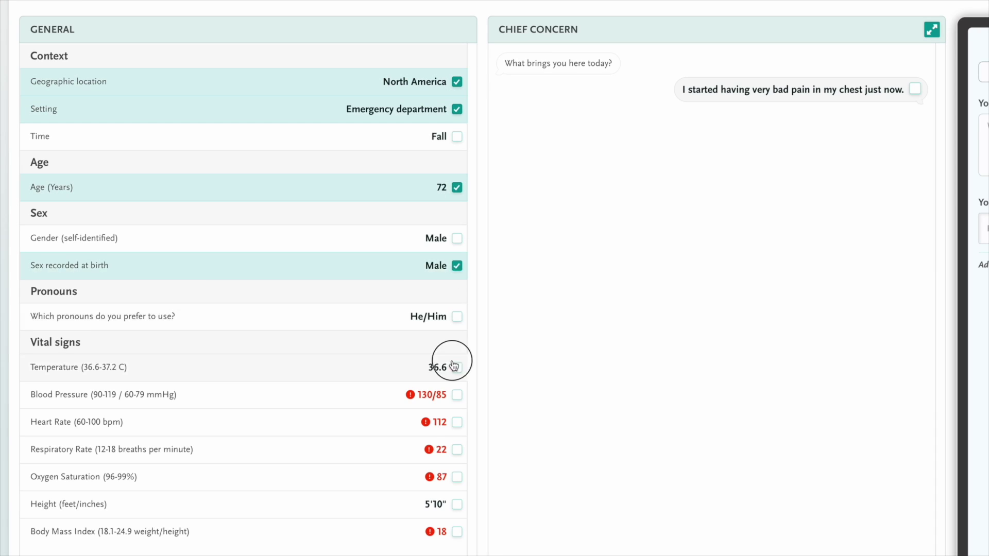
Mark location, care setting, raised respiratory rate and low oxygen saturation as findings; flag abnormal Bicarbonate and Anion Gap.
{"action": "left_click", "coordinate": [456, 395]}
{"action": "left_click", "coordinate": [456, 421]}
{"action": "left_click", "coordinate": [456, 449]}
{"action": "left_click", "coordinate": [457, 476]}
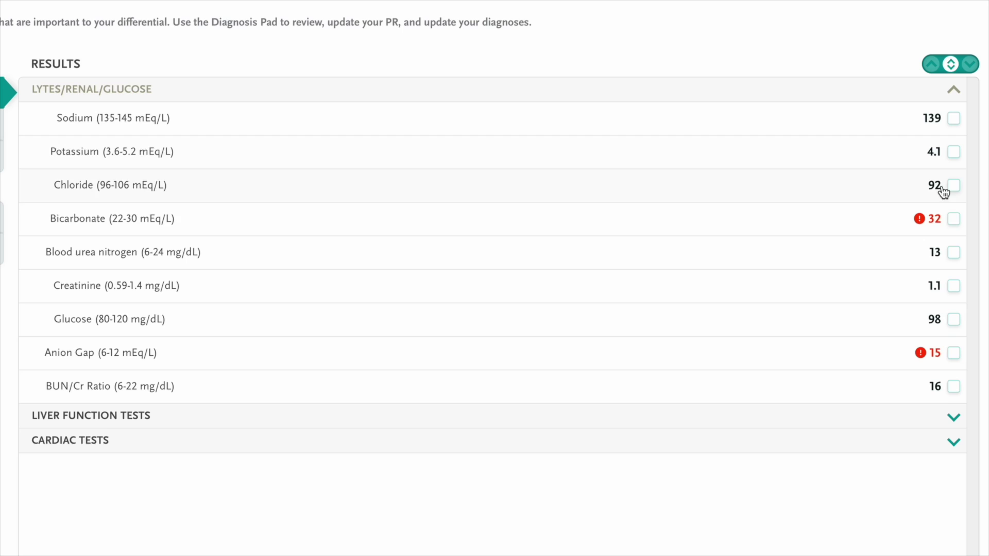
{"action": "left_click", "coordinate": [953, 219]}
{"action": "left_click", "coordinate": [953, 353]}
Move ACS to fifth in the differential, then review the Diagnostic Accuracy feedback down to Triage DDx.
{"action": "left_click_drag", "start_coordinate": [91, 165], "coordinate": [95, 371]}
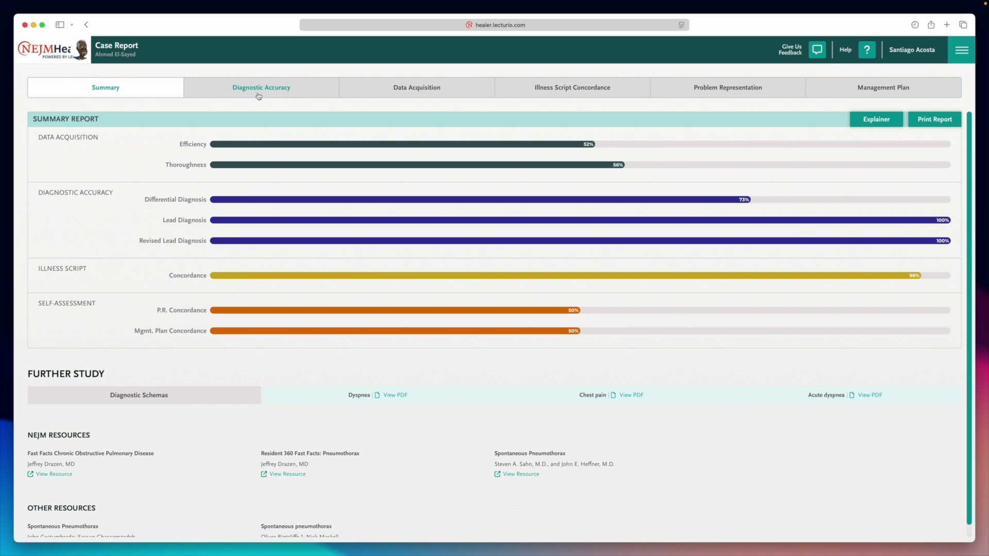
{"action": "left_click", "coordinate": [259, 95]}
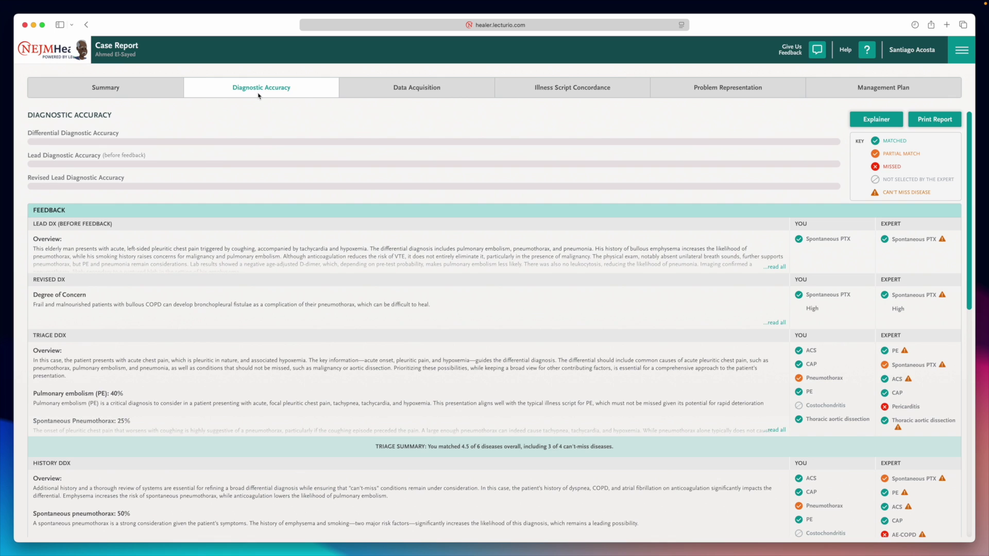
{"action": "scroll", "coordinate": [324, 360], "scroll_direction": "down", "scroll_amount": 3}
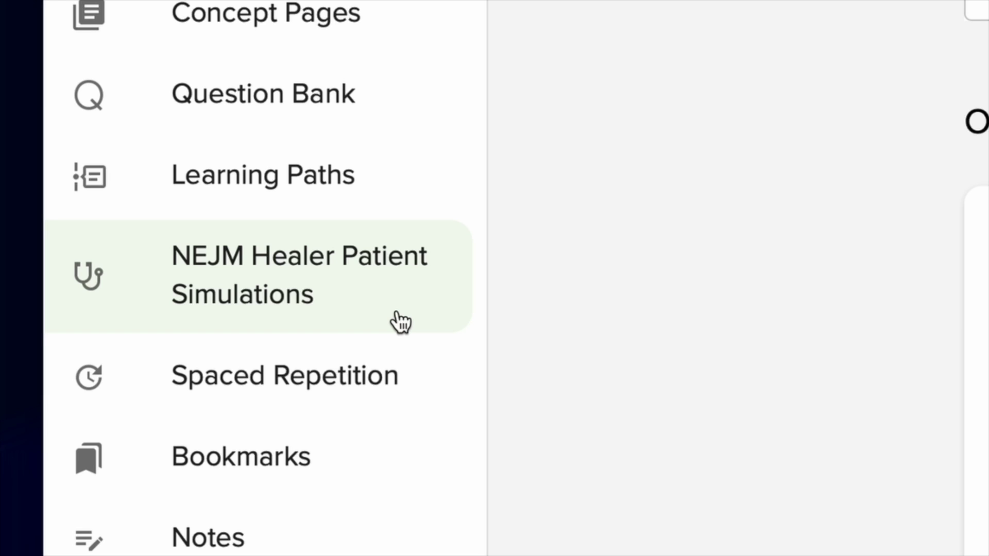
From NEJM Healer Patient Simulations, list the Practice cases and show the first case's Start options.
{"action": "left_click", "coordinate": [401, 322]}
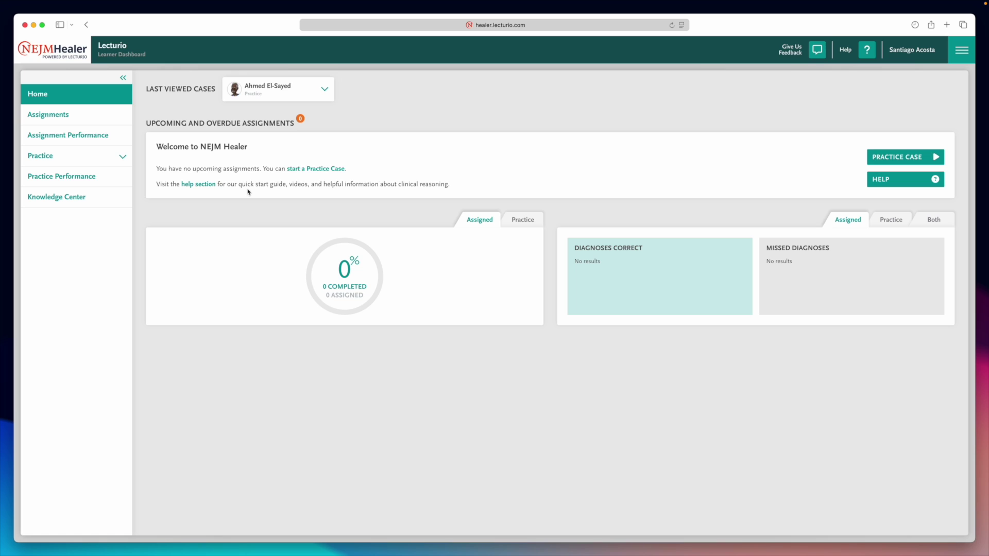
{"action": "left_click", "coordinate": [125, 157]}
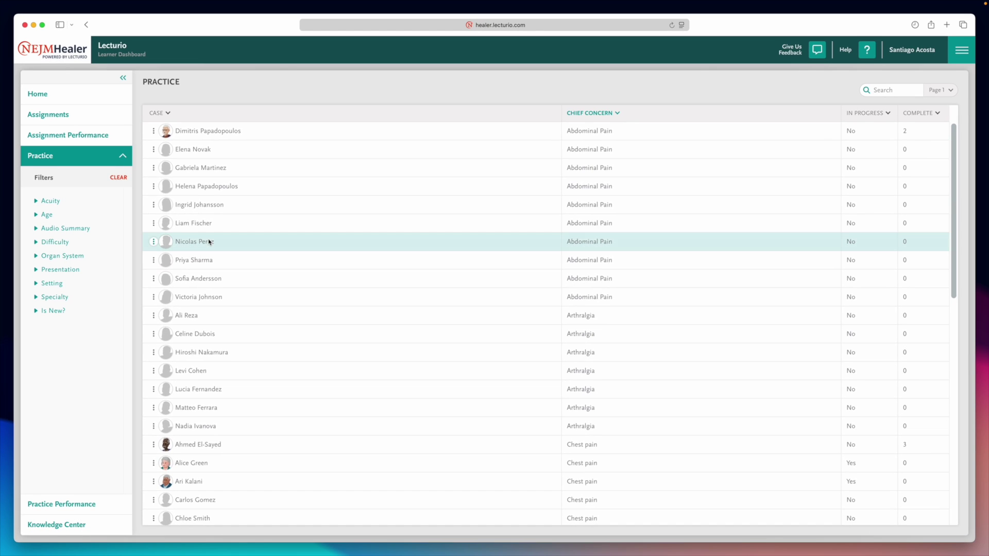
{"action": "left_click", "coordinate": [208, 241]}
{"action": "scroll", "coordinate": [209, 241], "scroll_direction": "down", "scroll_amount": 3}
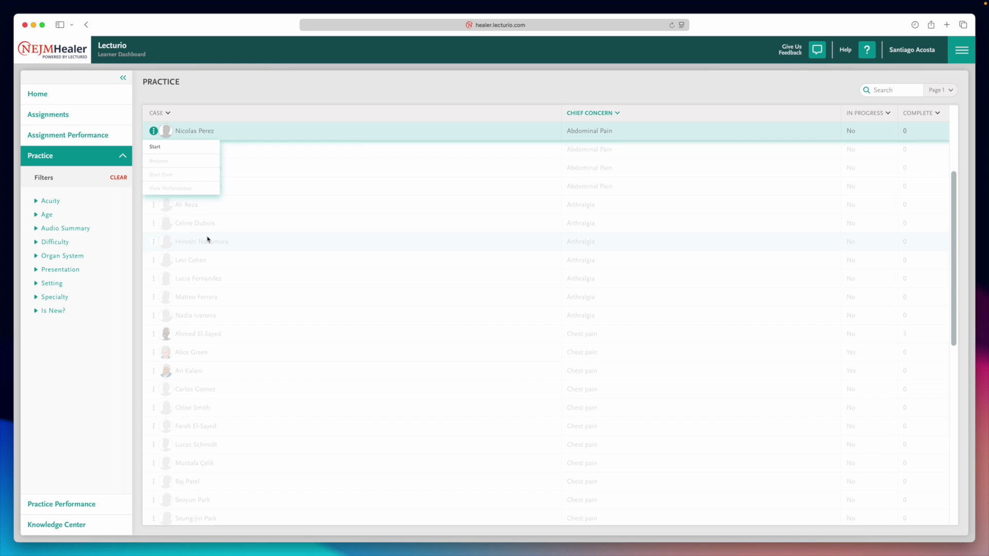
Start the chest-pain case and check the triage demographic and vital-sign findings, including low BMI.
{"action": "left_click", "coordinate": [155, 147]}
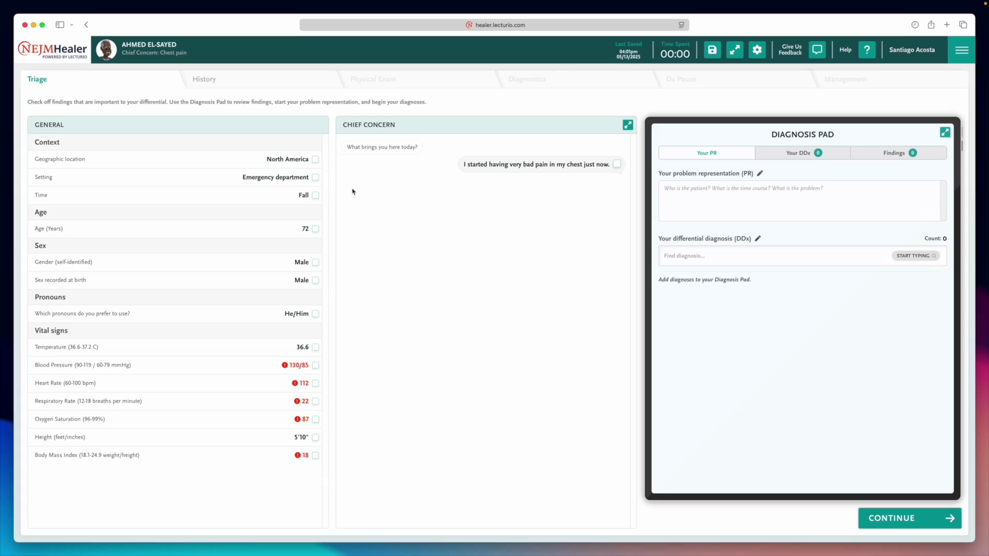
{"action": "left_click", "coordinate": [315, 159]}
{"action": "left_click", "coordinate": [315, 177]}
{"action": "left_click", "coordinate": [315, 229]}
{"action": "left_click", "coordinate": [316, 280]}
{"action": "left_click", "coordinate": [316, 347]}
{"action": "left_click", "coordinate": [315, 365]}
{"action": "left_click", "coordinate": [315, 383]}
{"action": "left_click", "coordinate": [315, 401]}
{"action": "left_click", "coordinate": [315, 419]}
{"action": "left_click", "coordinate": [315, 456]}
Check chief-concern findings including ongoing pain, and begin the problem representation '72 year old man presents to the E'.
{"action": "left_click", "coordinate": [617, 230]}
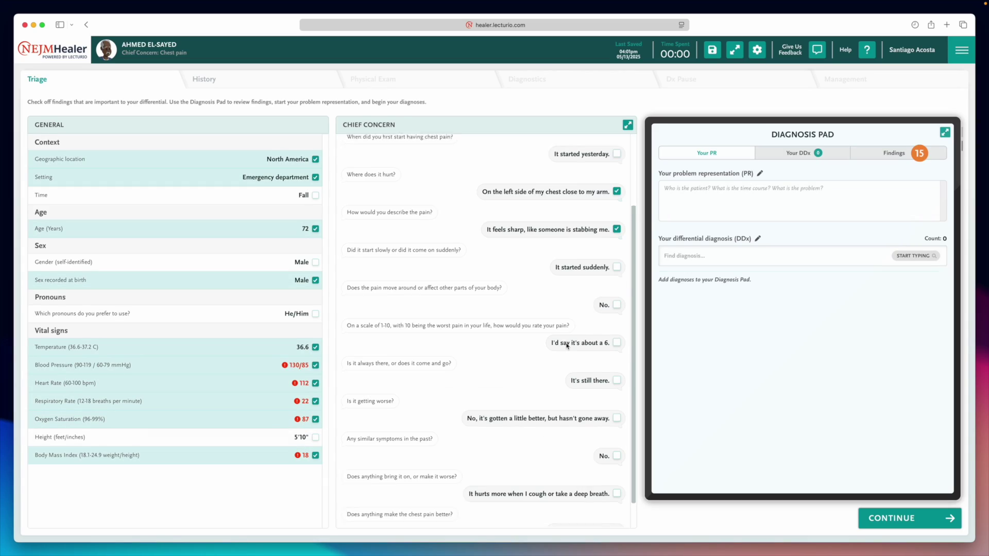
{"action": "left_click", "coordinate": [617, 370]}
{"action": "left_click", "coordinate": [721, 198]}
{"action": "type", "text": "72 year old man presents to the E"}
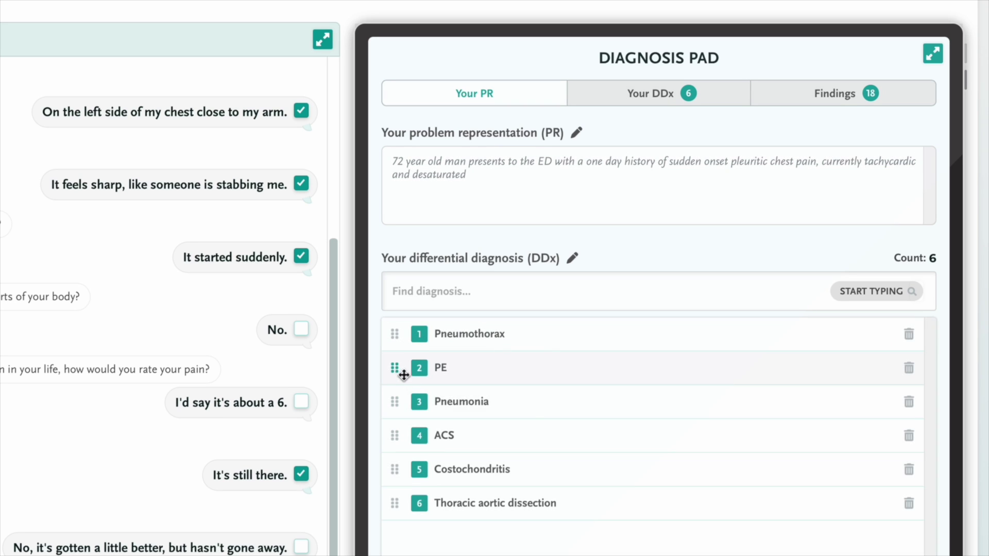
Rerank the differential with ACS at the top and Costochondritis in fifth place.
{"action": "left_click_drag", "start_coordinate": [394, 469], "coordinate": [404, 384]}
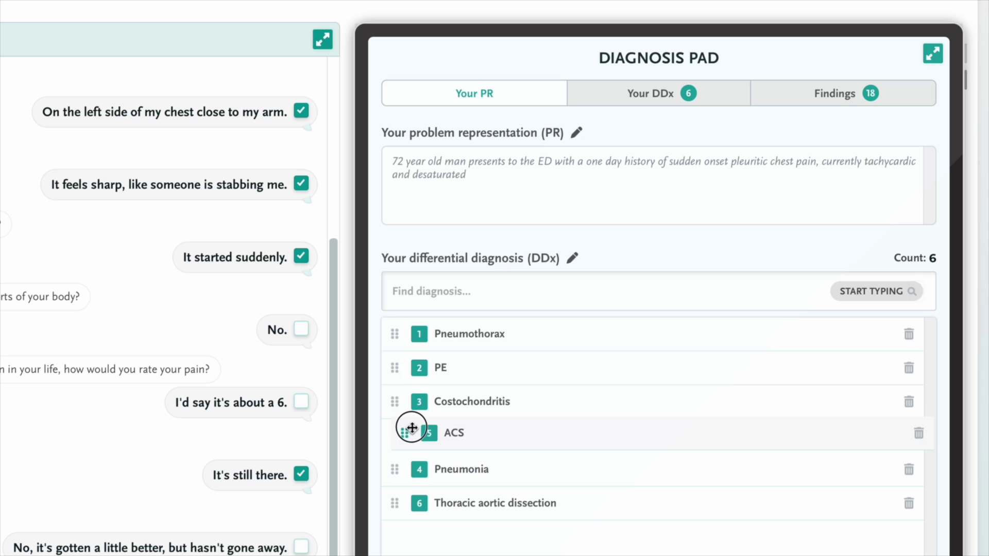
{"action": "left_click_drag", "start_coordinate": [411, 428], "coordinate": [396, 339]}
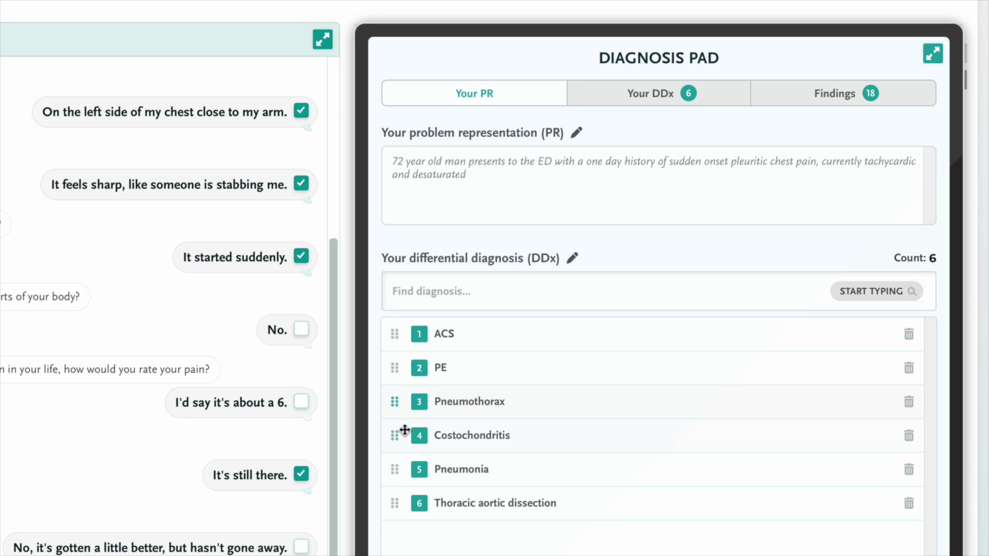
{"action": "left_click_drag", "start_coordinate": [404, 456], "coordinate": [404, 469]}
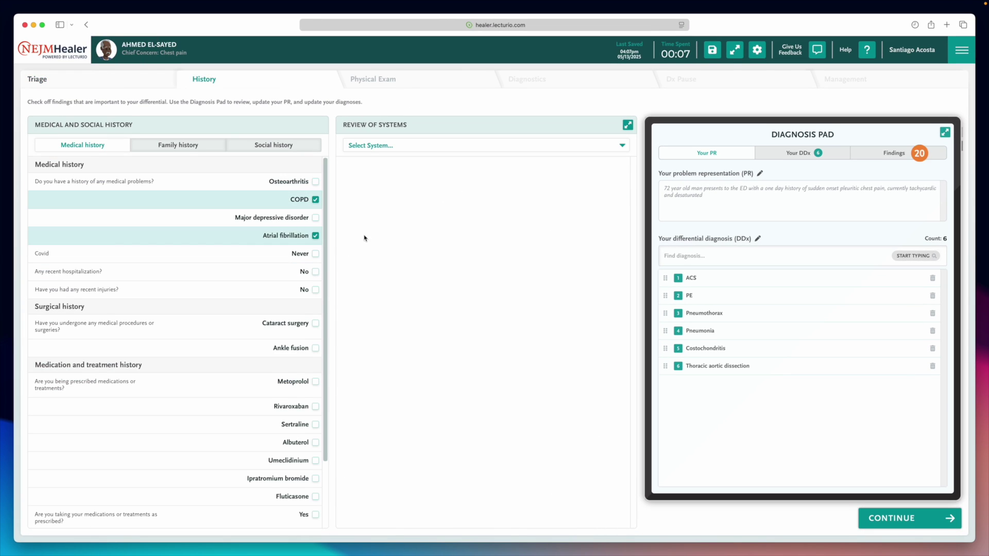
Mark two medical-history and four medication answers as findings, then view the family history questions.
{"action": "left_click", "coordinate": [315, 271]}
{"action": "left_click", "coordinate": [315, 290]}
{"action": "scroll", "coordinate": [287, 380], "scroll_direction": "down", "scroll_amount": 5}
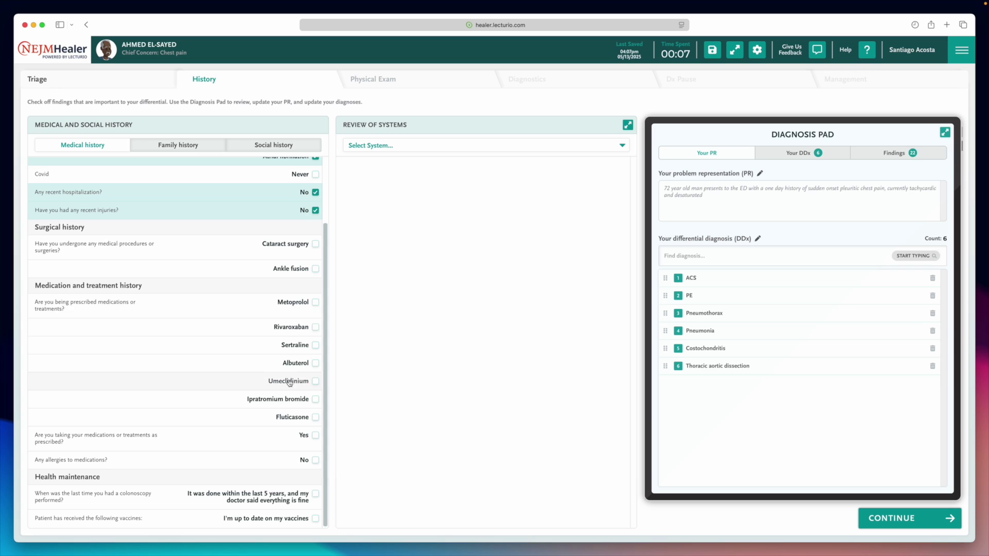
{"action": "left_click", "coordinate": [316, 300]}
{"action": "left_click", "coordinate": [315, 324]}
{"action": "left_click", "coordinate": [316, 360]}
{"action": "left_click", "coordinate": [315, 397]}
{"action": "left_click", "coordinate": [177, 145]}
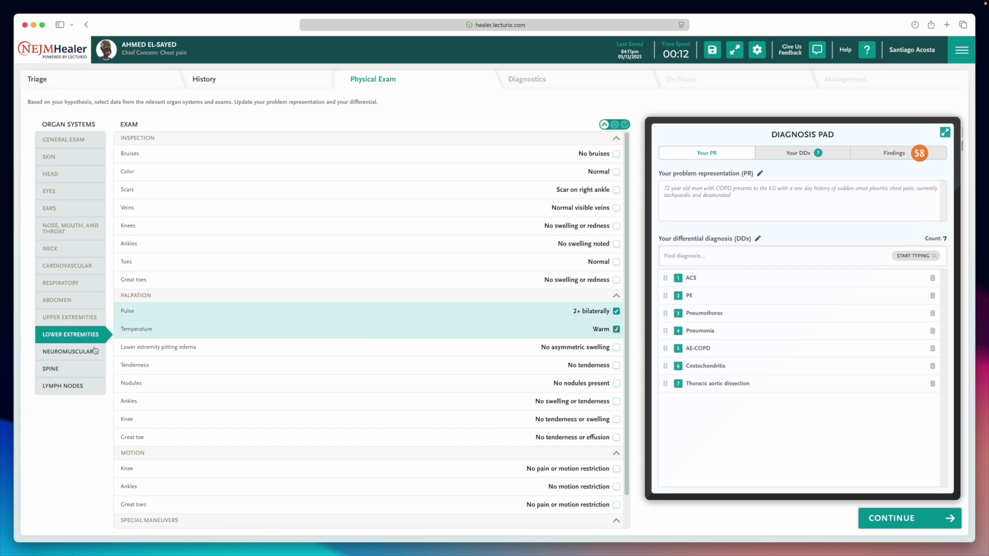
Review neuromuscular, spine and lymph node exams, remove Costochondritis, and lock in diagnostics.
{"action": "left_click", "coordinate": [95, 350]}
{"action": "left_click", "coordinate": [51, 369]}
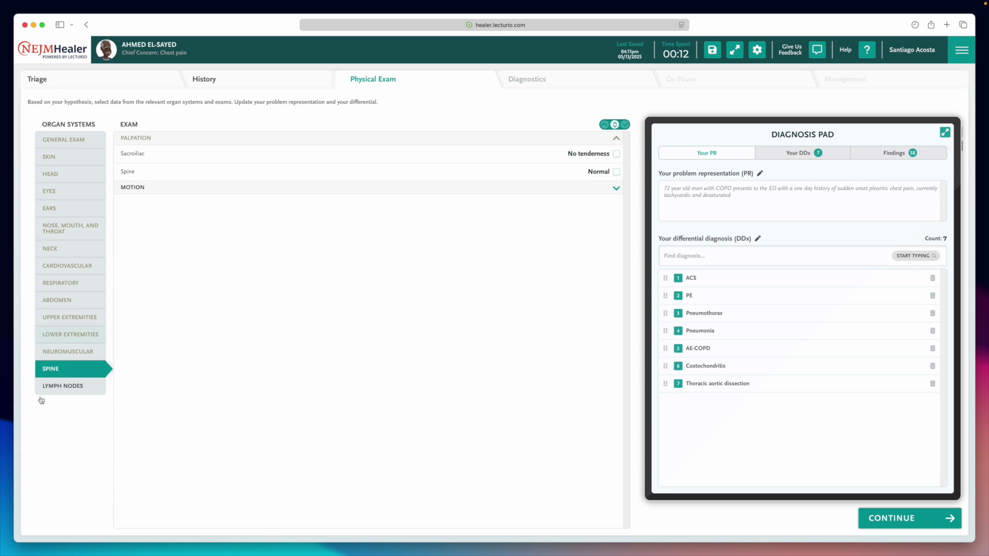
{"action": "left_click", "coordinate": [62, 385]}
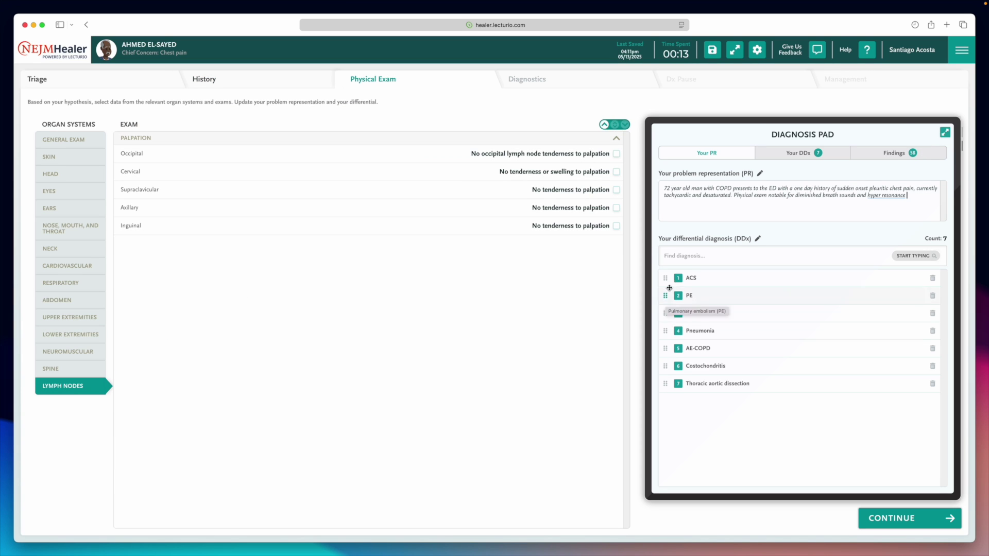
{"action": "left_click", "coordinate": [932, 349]}
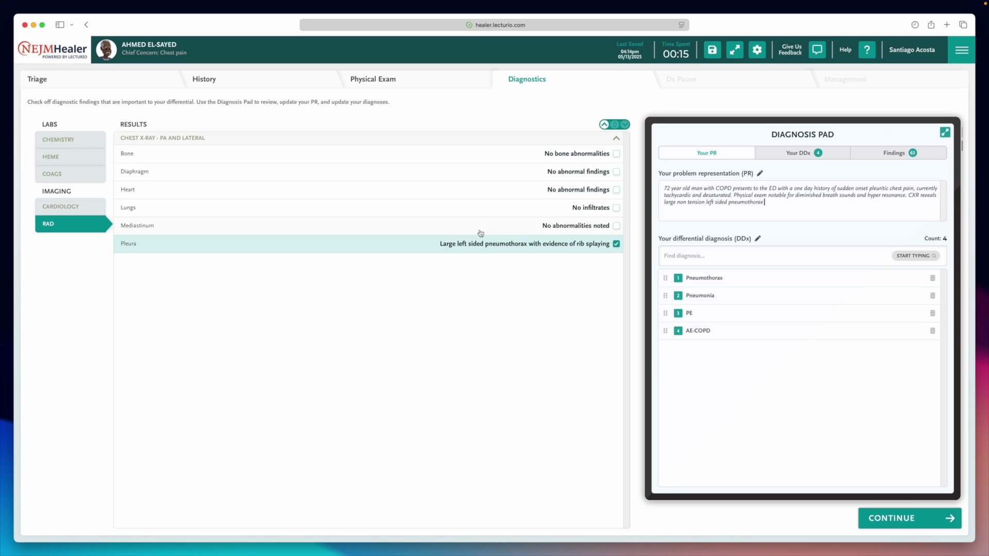
{"action": "left_click", "coordinate": [909, 518]}
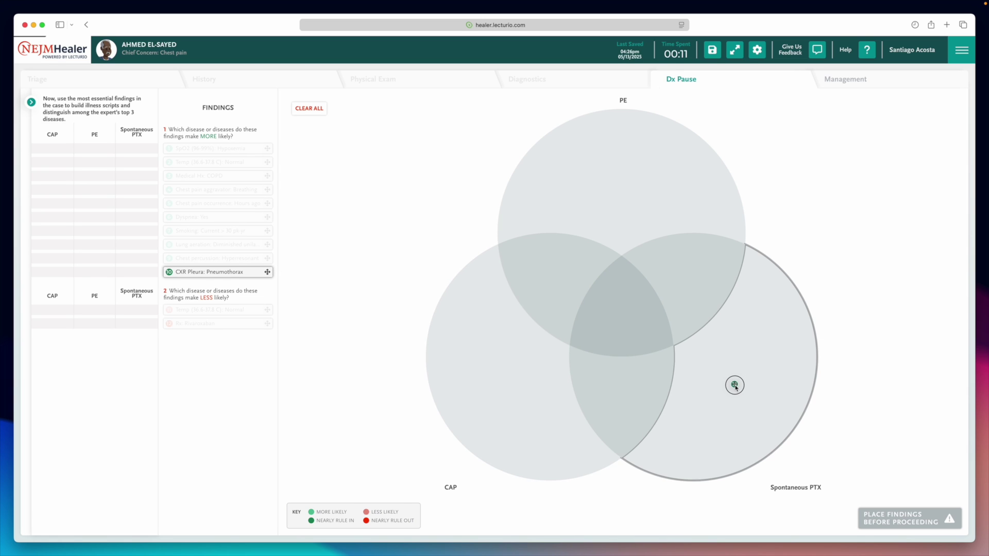
Sort findings into the Venn diagram: X-ray in Spontaneous PTX, aeration in CAP–PTX overlap, hypoxemia central, plus chest percussion.
{"action": "left_click_drag", "start_coordinate": [735, 385], "coordinate": [735, 388]}
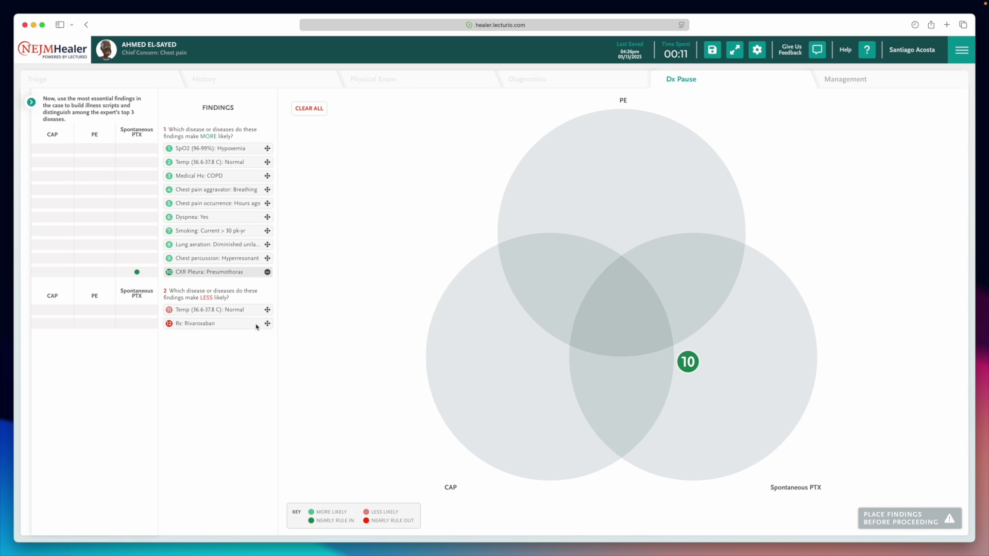
{"action": "left_click_drag", "start_coordinate": [266, 244], "coordinate": [265, 244]}
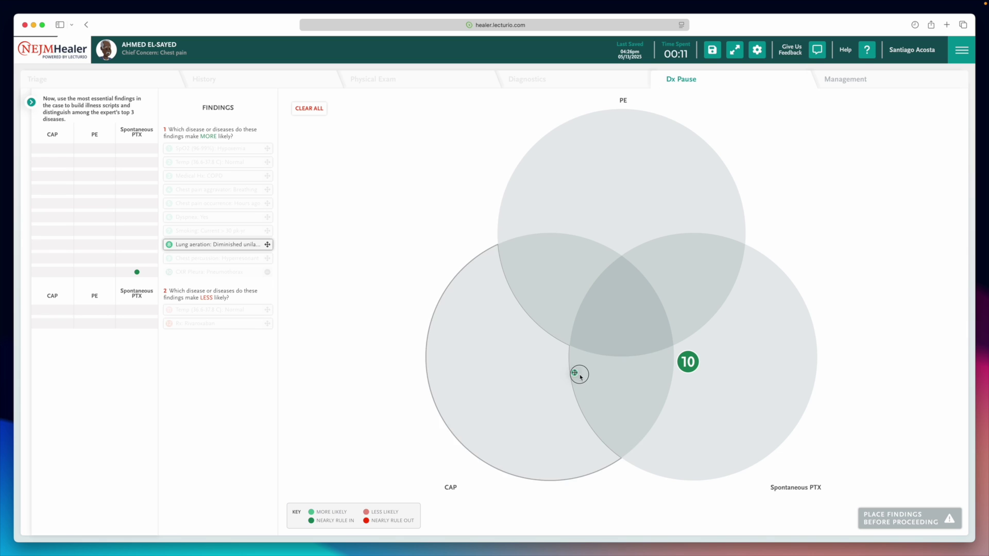
{"action": "left_click_drag", "start_coordinate": [580, 377], "coordinate": [580, 376]}
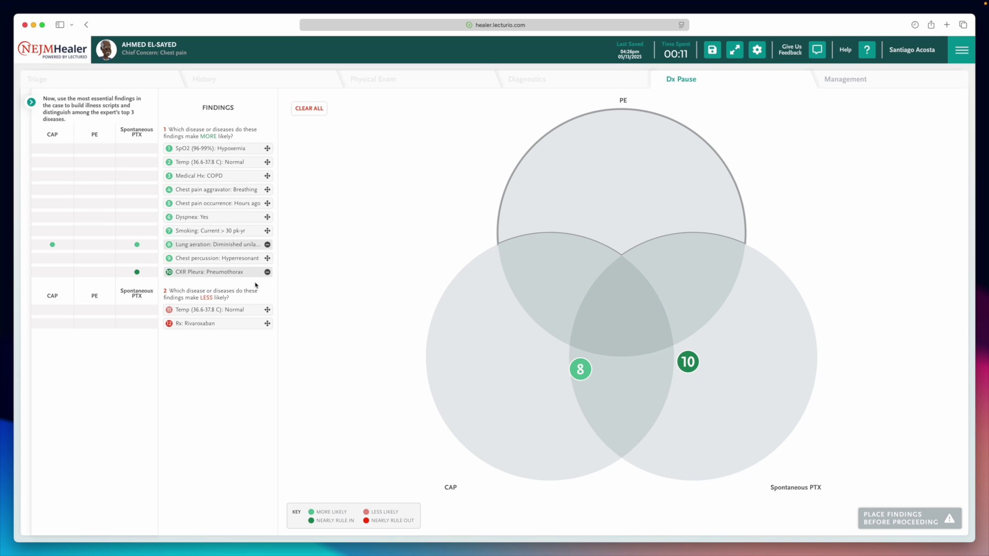
{"action": "left_click_drag", "start_coordinate": [268, 149], "coordinate": [268, 148]}
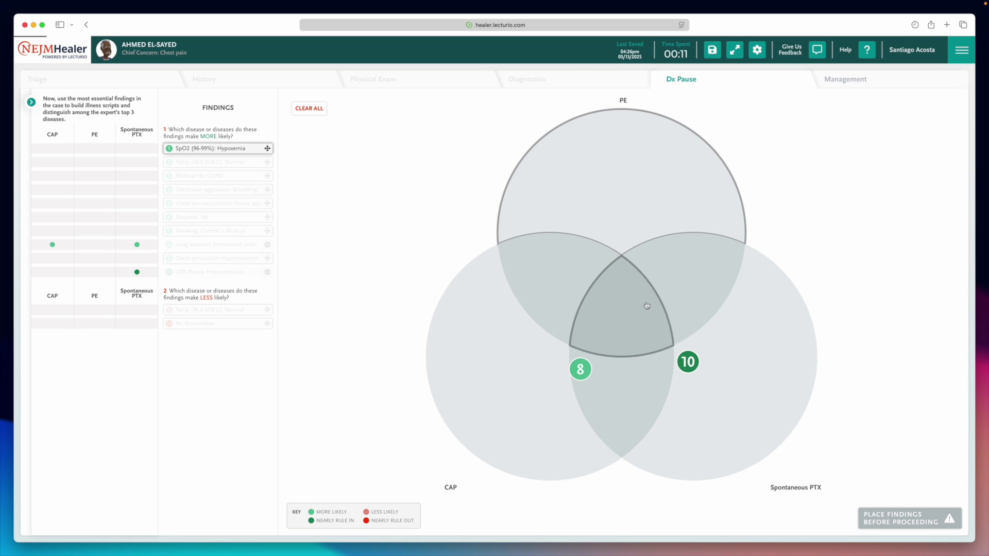
{"action": "left_click_drag", "start_coordinate": [646, 305], "coordinate": [629, 288]}
{"action": "left_click_drag", "start_coordinate": [268, 162], "coordinate": [593, 300]}
{"action": "left_click_drag", "start_coordinate": [266, 189], "coordinate": [621, 301]}
{"action": "left_click_drag", "start_coordinate": [267, 203], "coordinate": [582, 325]}
{"action": "left_click_drag", "start_coordinate": [267, 231], "coordinate": [580, 368]}
{"action": "left_click_drag", "start_coordinate": [268, 258], "coordinate": [508, 302]}
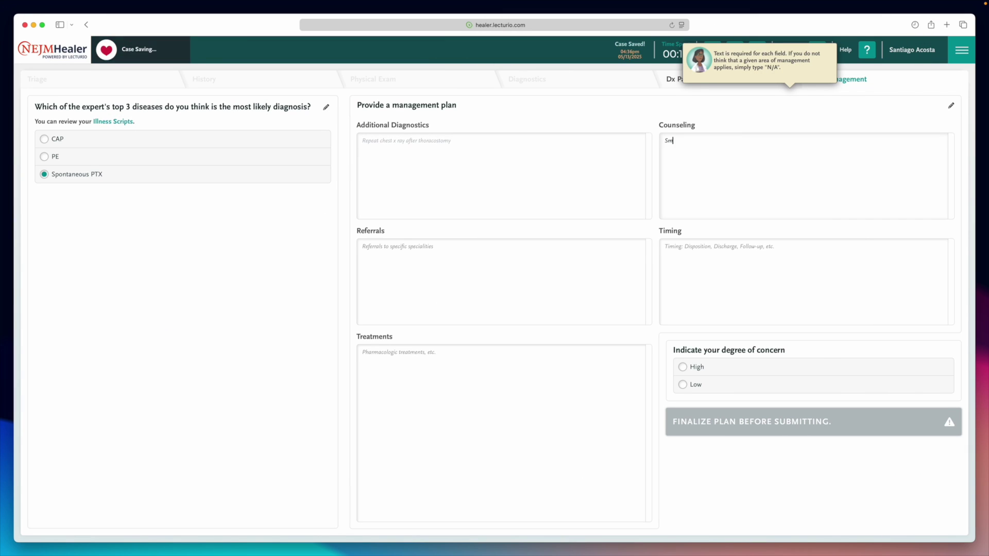
Enter smoking cessation counseling, pulmonologist and thoracostomy referrals, admission with oxygen, then submit for review.
{"action": "type", "text": "oking cessation and pulmonary rehabilitation once stabilized"}
{"action": "left_click", "coordinate": [543, 255]}
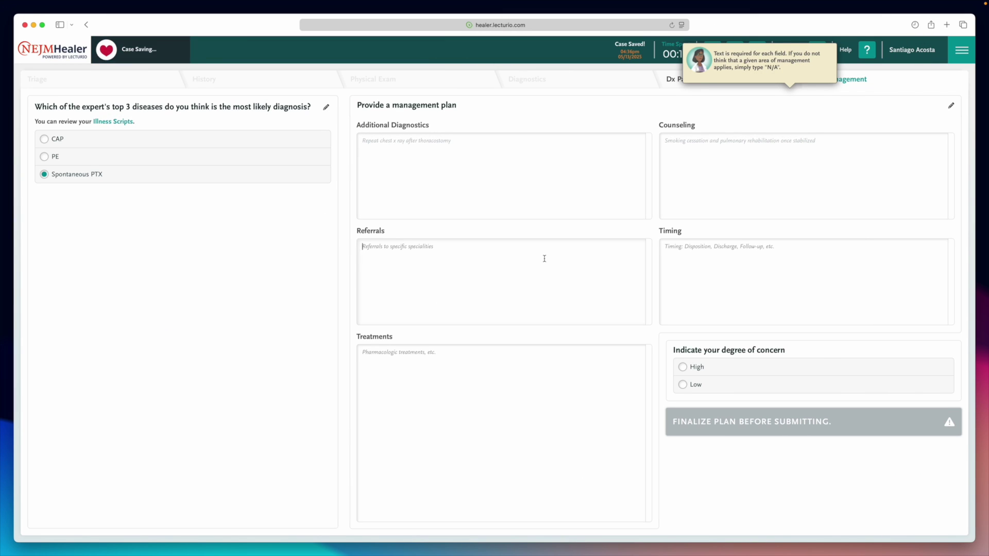
{"action": "type", "text": "Pulmonologist, surgery for thoraco"}
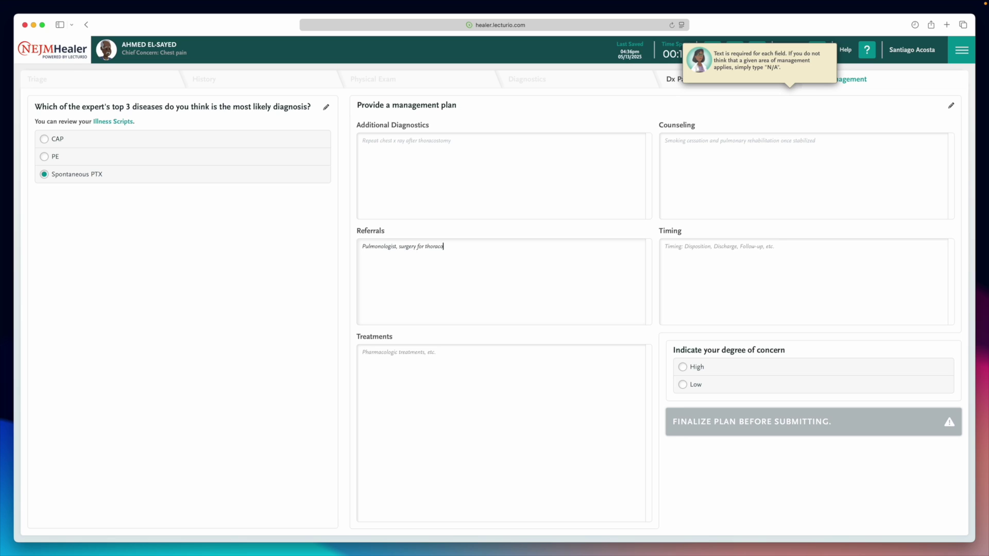
{"action": "type", "text": "stomy"}
{"action": "left_click", "coordinate": [721, 258]}
{"action": "type", "text": "Admission to a monitored medical ward"}
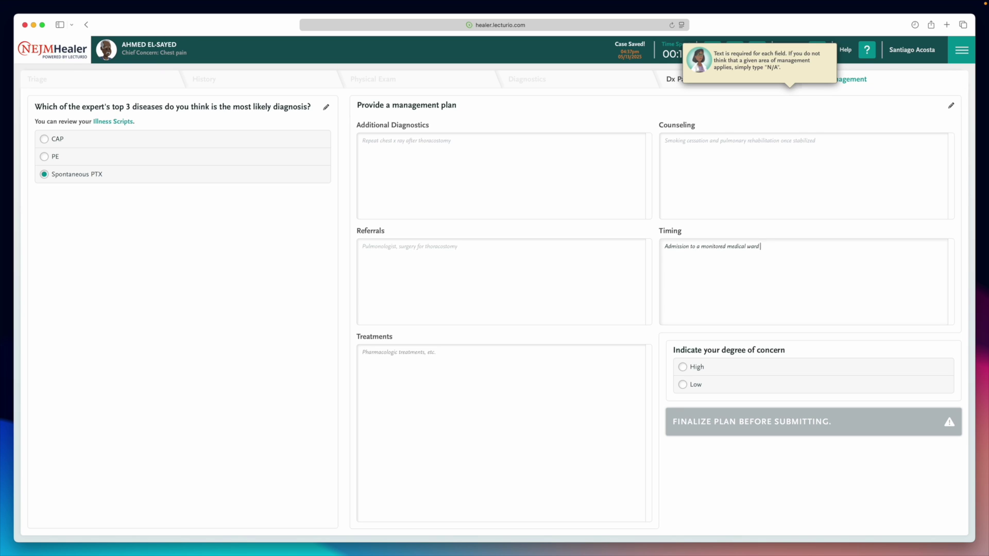
{"action": "type", "text": "Oxygen supplementation"}
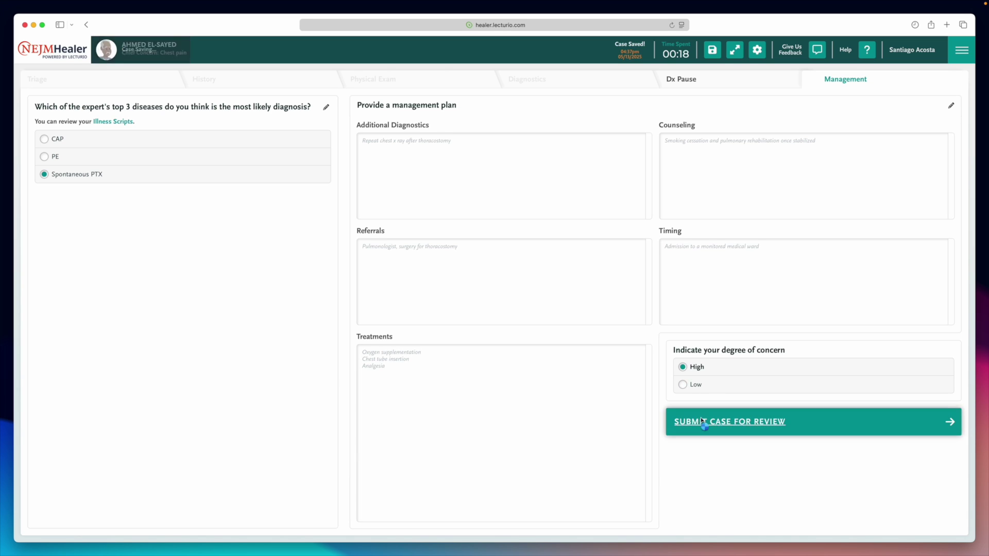
{"action": "left_click", "coordinate": [701, 422]}
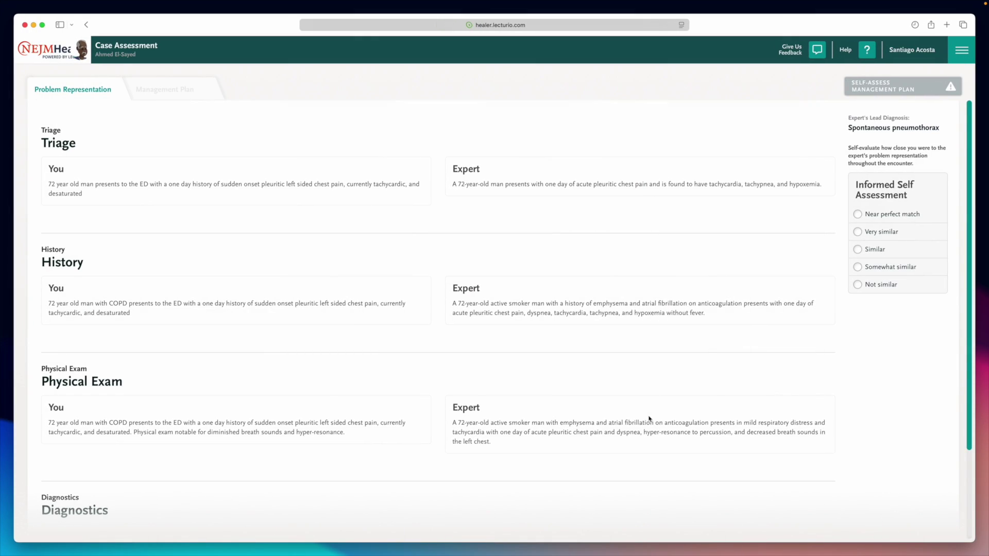
Rate the problem representation as Similar to the expert's and proceed to the management plan.
{"action": "scroll", "coordinate": [650, 418], "scroll_direction": "down", "scroll_amount": 4}
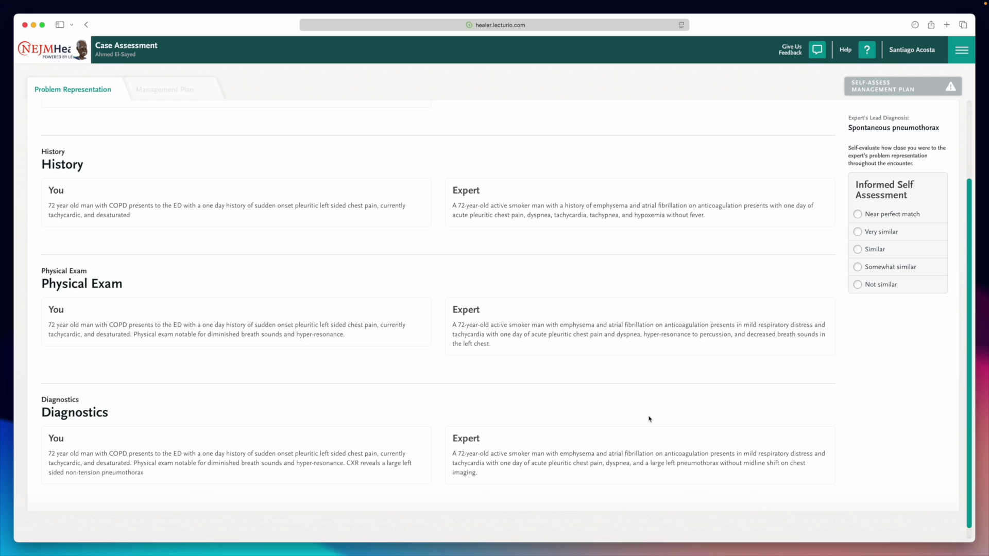
{"action": "scroll", "coordinate": [650, 419], "scroll_direction": "down", "scroll_amount": 1}
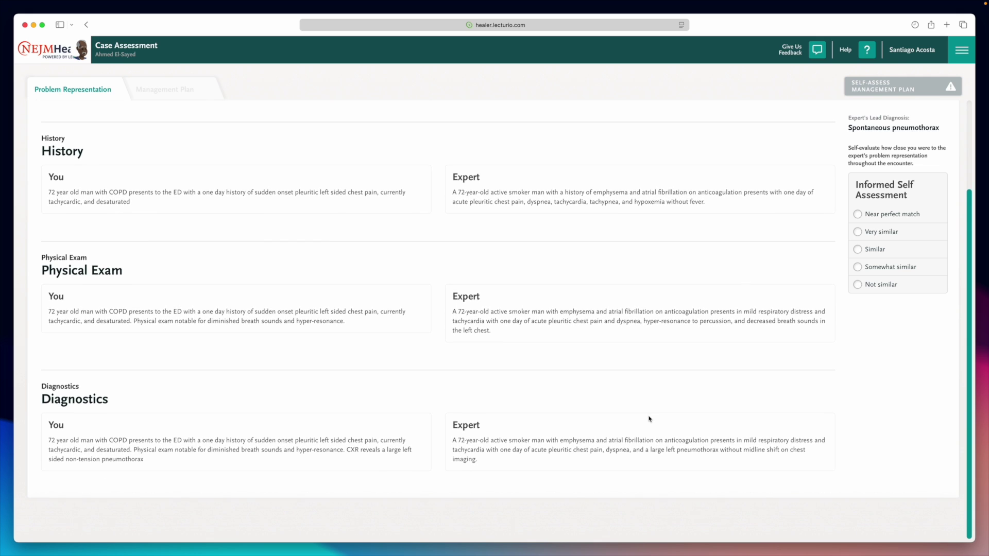
{"action": "scroll", "coordinate": [650, 419], "scroll_direction": "up", "scroll_amount": 4}
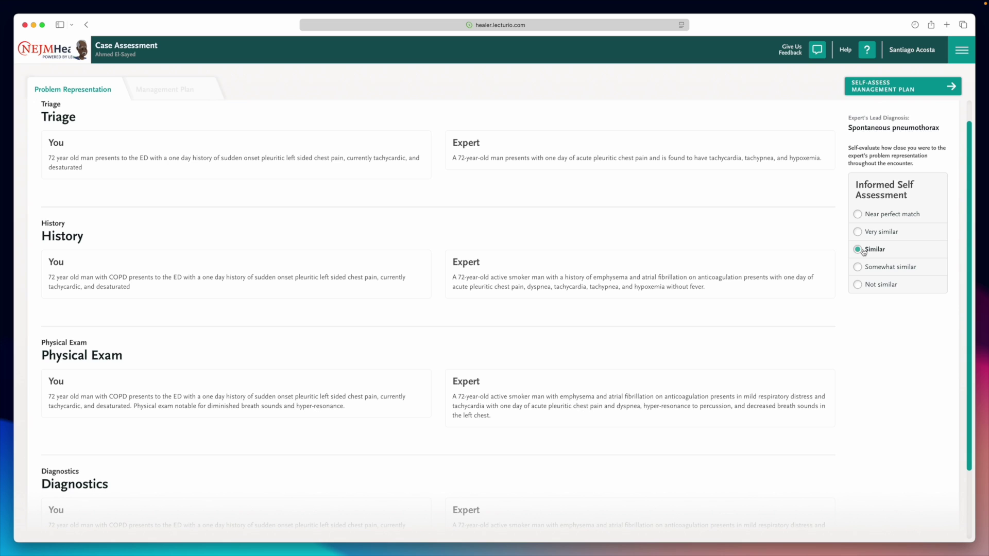
{"action": "left_click", "coordinate": [924, 94]}
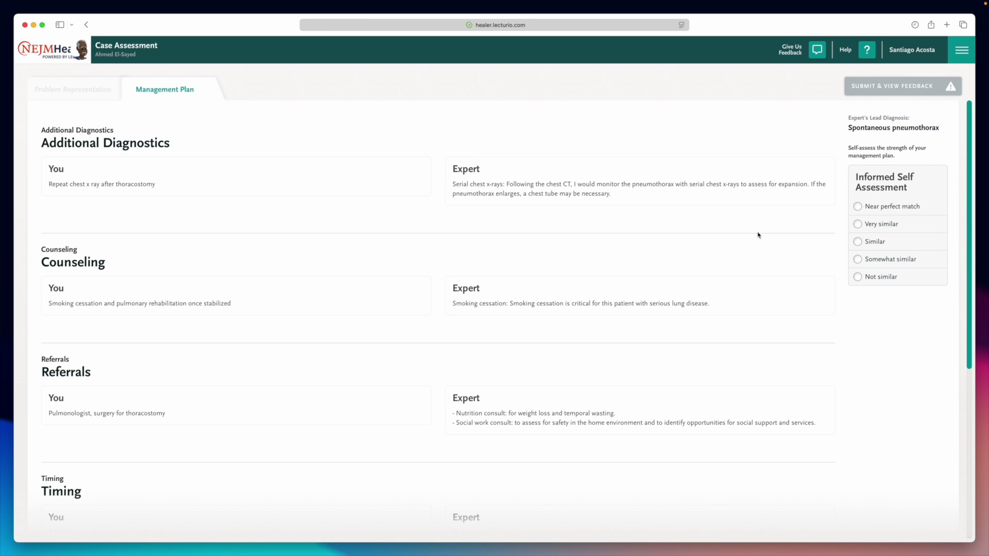
Rate the management plan as Similar and finalize the self-assessment.
{"action": "scroll", "coordinate": [757, 234], "scroll_direction": "down", "scroll_amount": 1}
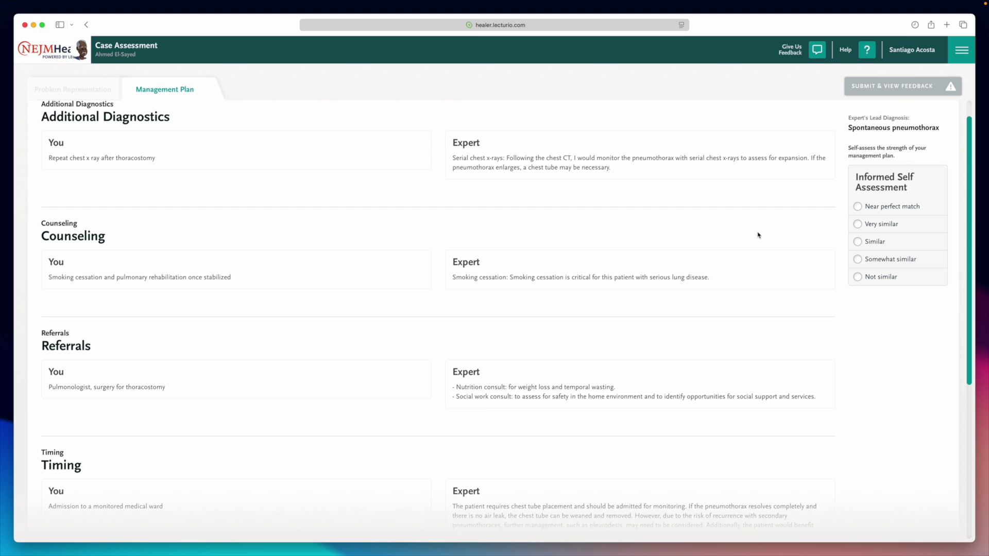
{"action": "scroll", "coordinate": [758, 235], "scroll_direction": "down", "scroll_amount": 2}
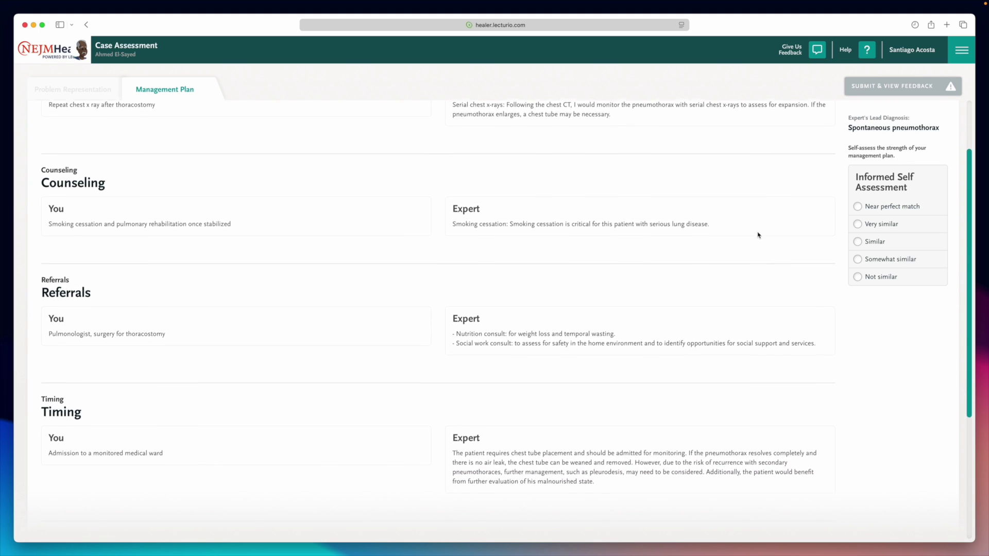
{"action": "scroll", "coordinate": [758, 235], "scroll_direction": "up", "scroll_amount": 2}
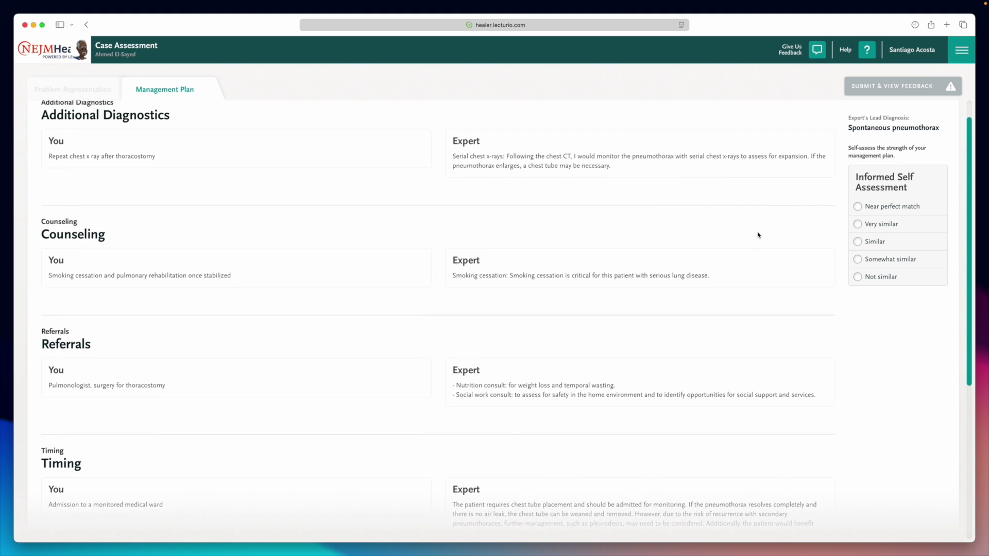
{"action": "scroll", "coordinate": [758, 235], "scroll_direction": "down", "scroll_amount": 1}
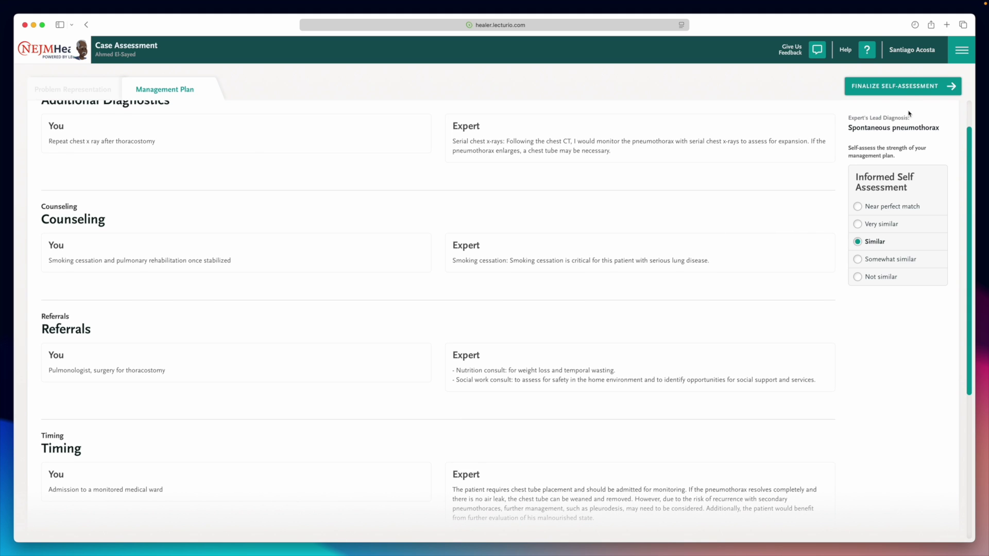
{"action": "left_click", "coordinate": [917, 93]}
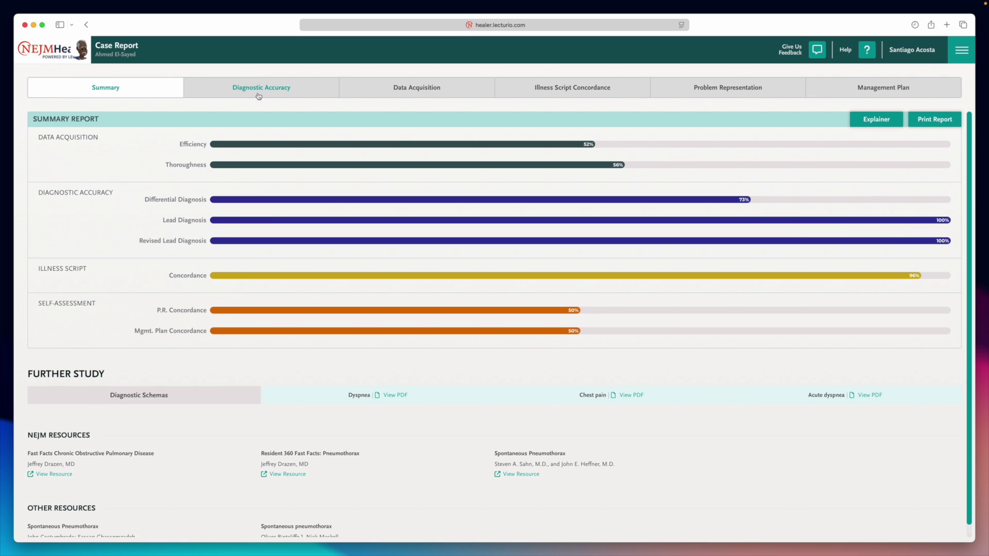
Review the Diagnostic Accuracy and Data Acquisition feedback in the case report.
{"action": "left_click", "coordinate": [258, 95]}
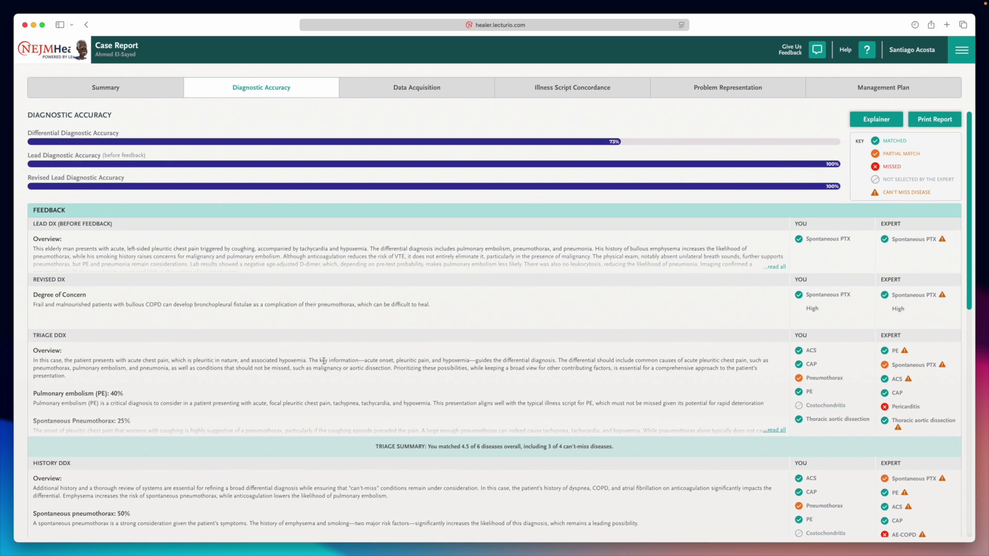
{"action": "scroll", "coordinate": [325, 364], "scroll_direction": "down", "scroll_amount": 3}
{"action": "scroll", "coordinate": [324, 364], "scroll_direction": "down", "scroll_amount": 3}
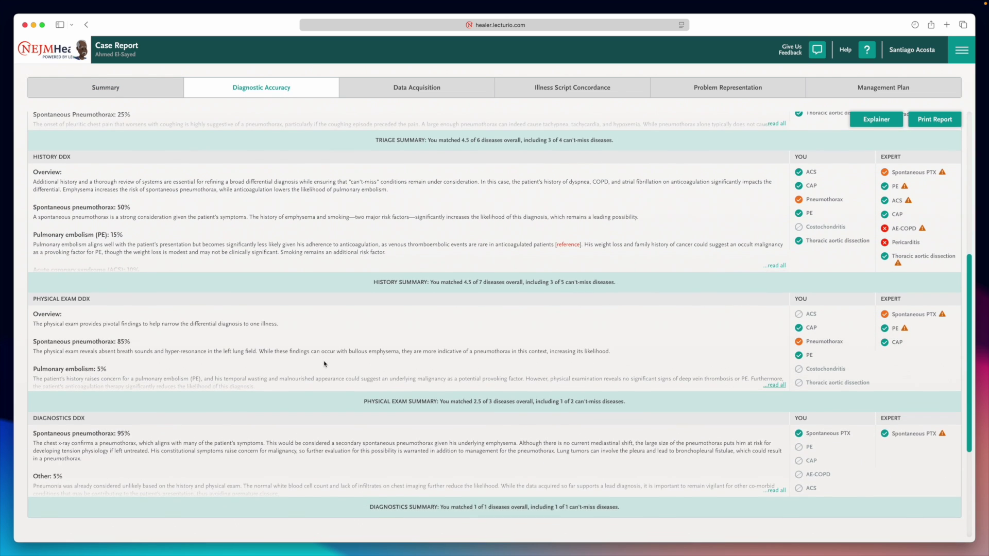
{"action": "left_click", "coordinate": [397, 87]}
{"action": "scroll", "coordinate": [411, 275], "scroll_direction": "down", "scroll_amount": 1}
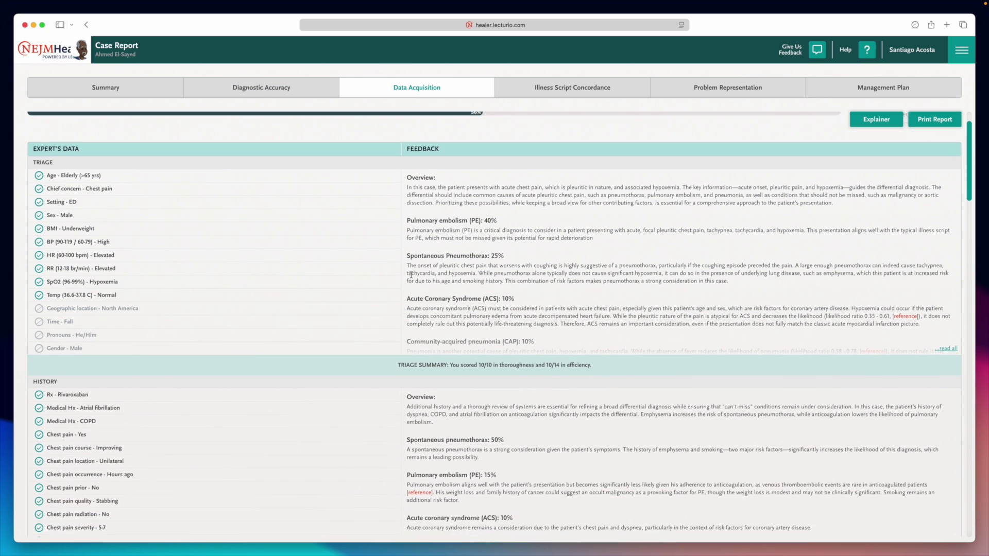
{"action": "scroll", "coordinate": [411, 274], "scroll_direction": "down", "scroll_amount": 3}
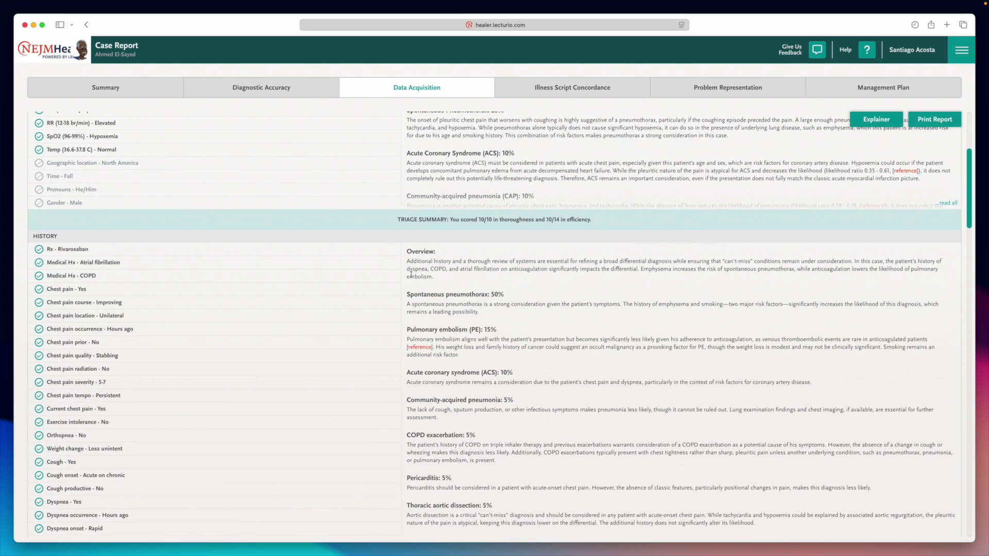
Review the Illness Script Concordance, Problem Representation and Management Plan comparisons with the expert.
{"action": "left_click", "coordinate": [552, 90]}
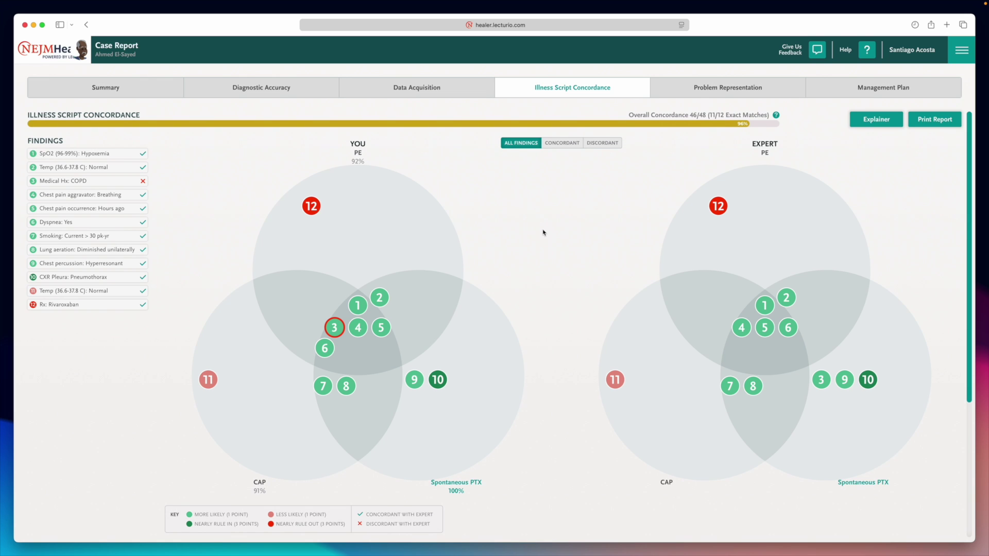
{"action": "mouse_move", "coordinate": [336, 335]}
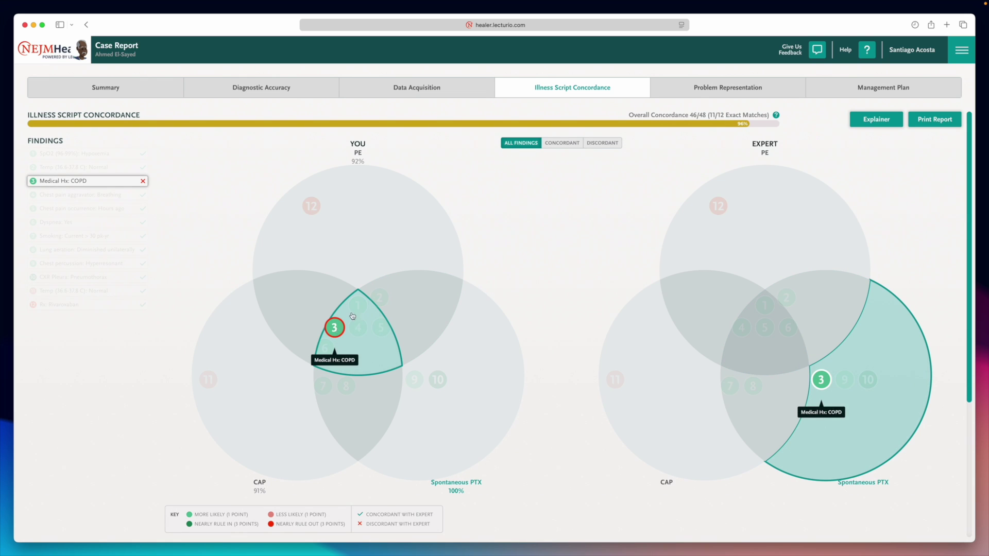
{"action": "left_click", "coordinate": [700, 85]}
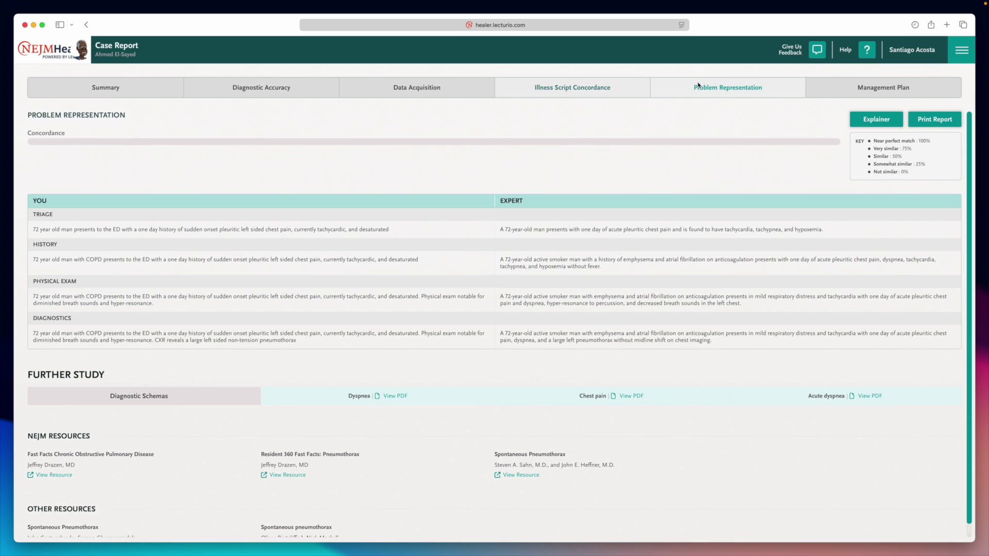
{"action": "left_click", "coordinate": [840, 85]}
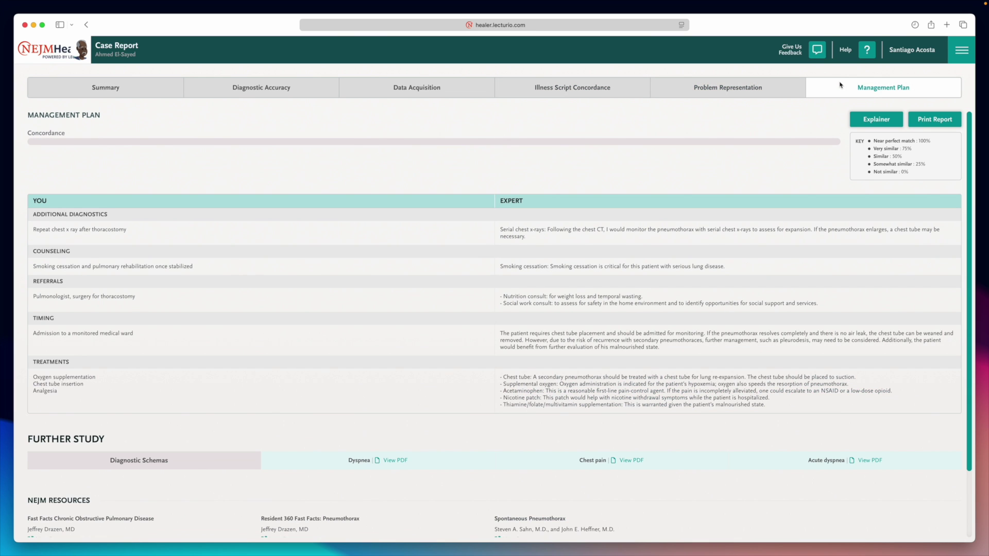